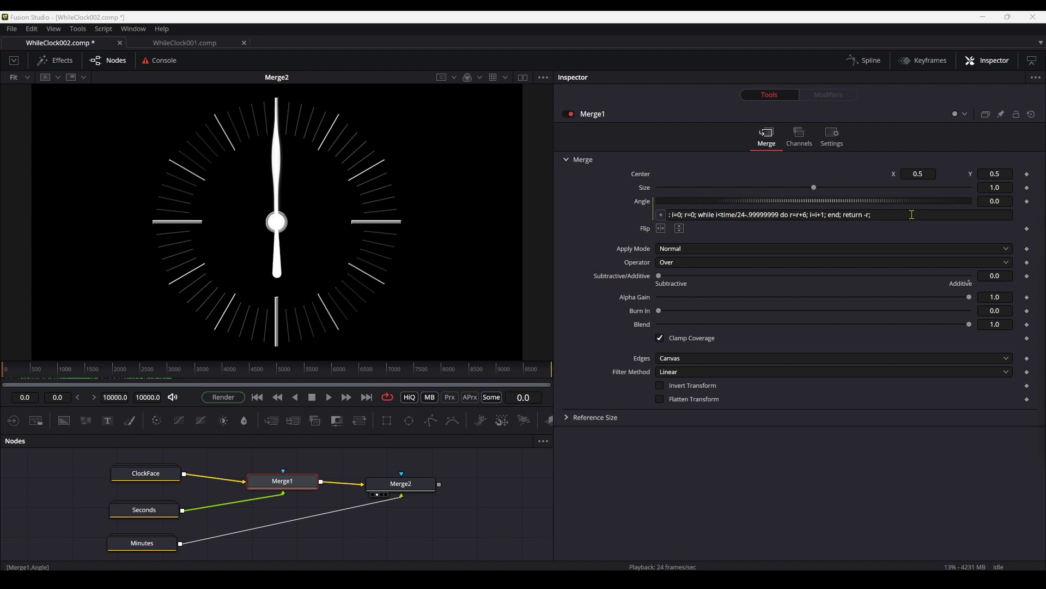
Select the full while-loop expression text in Merge1's Angle field
{"action": "left_click_drag", "start_coordinate": [912, 214], "coordinate": [657, 203]}
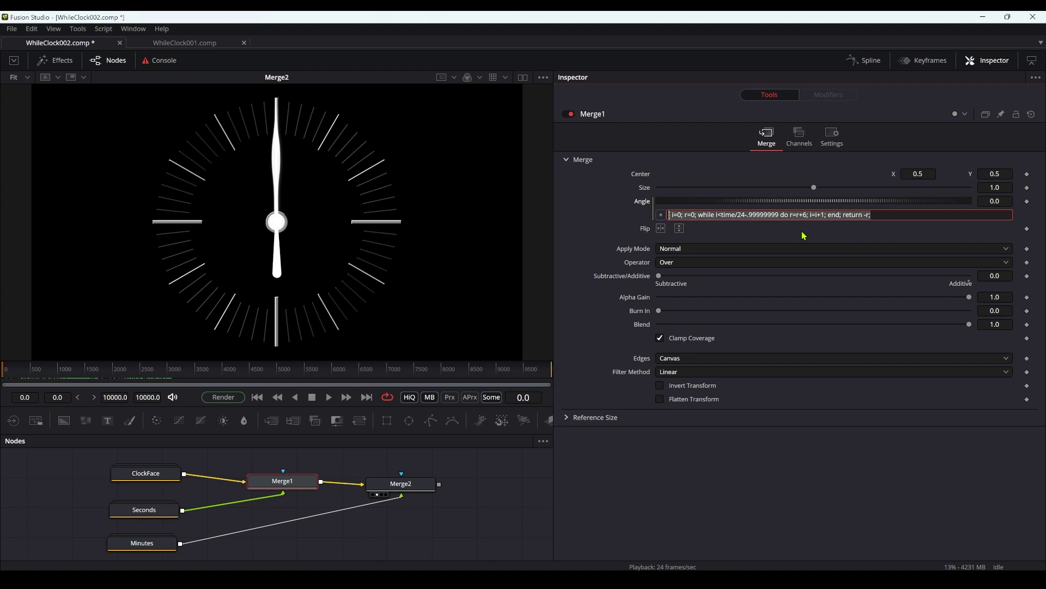
Clear the old while loop and enter iif(time<50, time, 100-time) as Merge1's Angle
{"action": "key", "text": "BackSpace"}
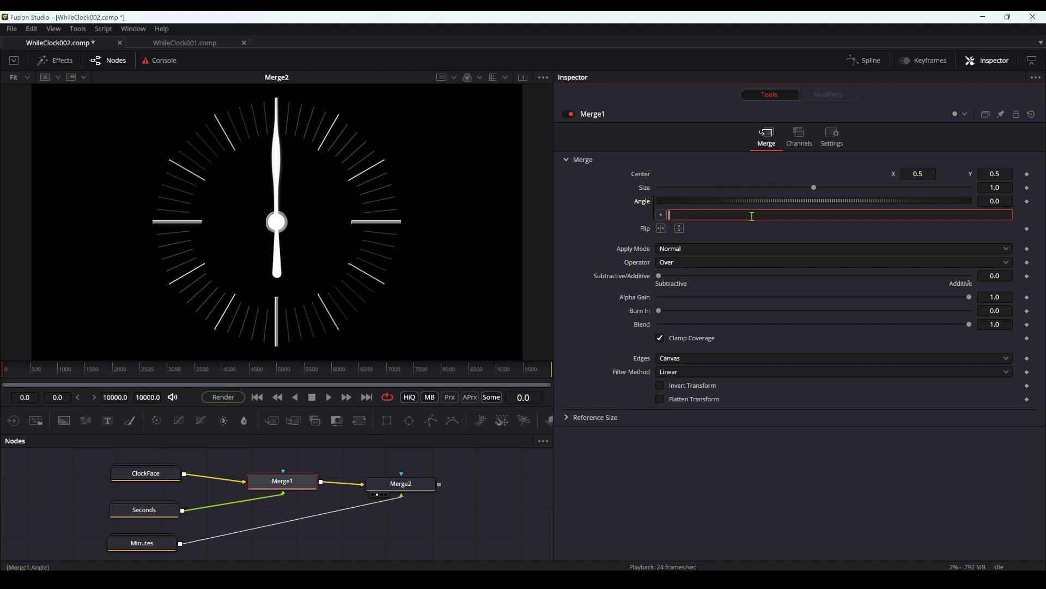
{"action": "type", "text": "iif"}
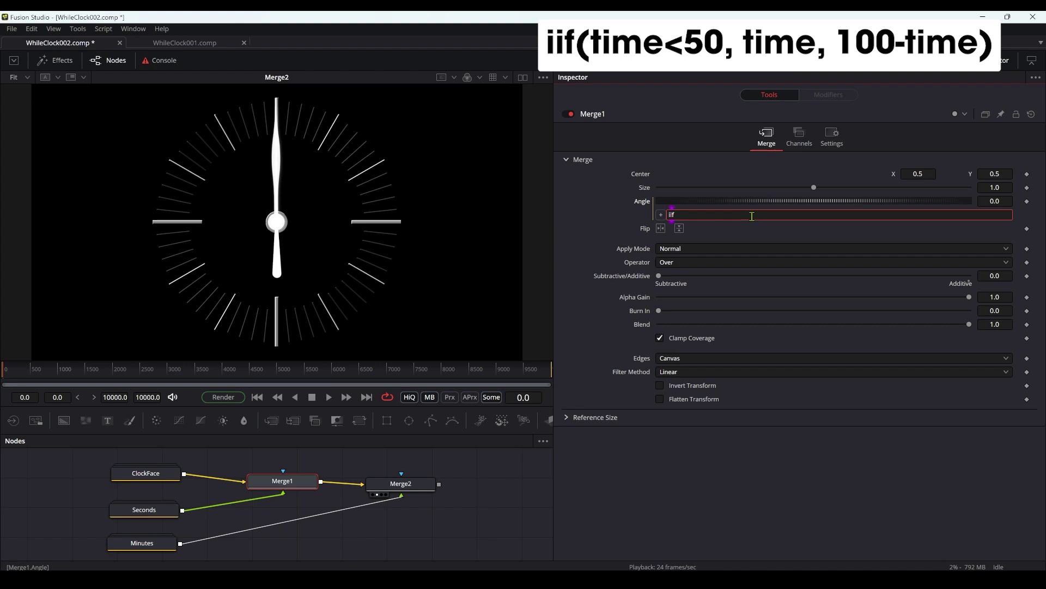
{"action": "type", "text": "(time<50, time, 100-time)"}
Commit the iif Angle expression and play the animation to watch the hand
{"action": "key", "text": "Tab"}
{"action": "left_click", "coordinate": [329, 397]}
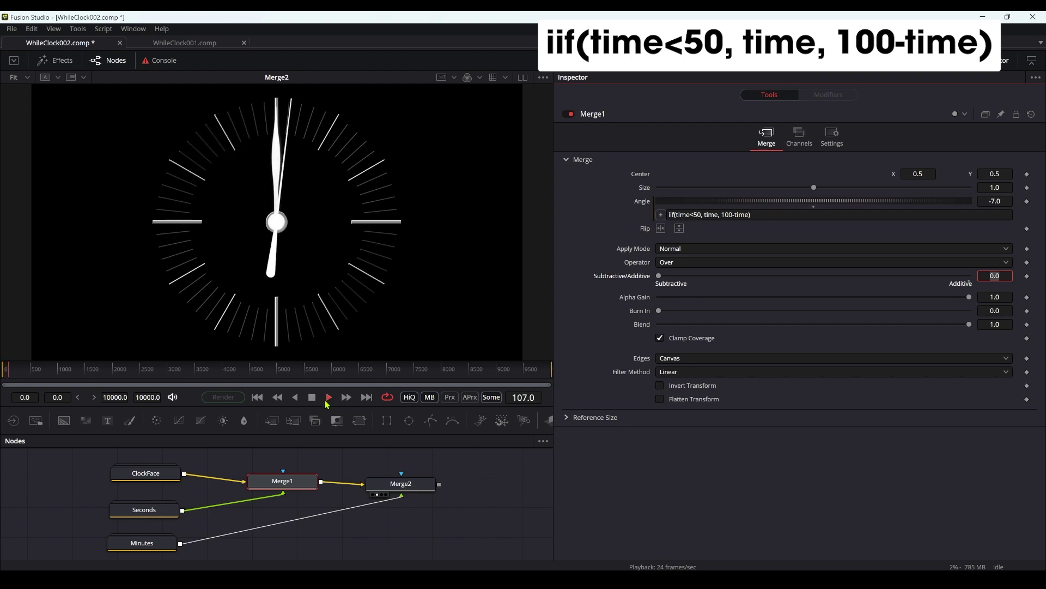
{"action": "left_click", "coordinate": [312, 398]}
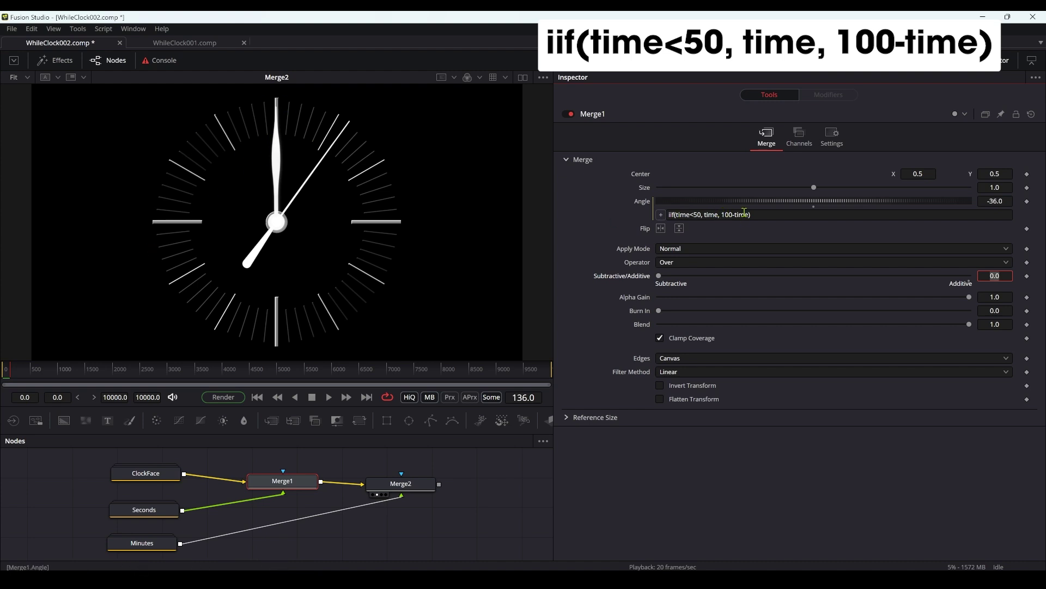
Jump to frame 467 and inspect the 100-time part of the Angle expression
{"action": "left_click", "coordinate": [28, 370]}
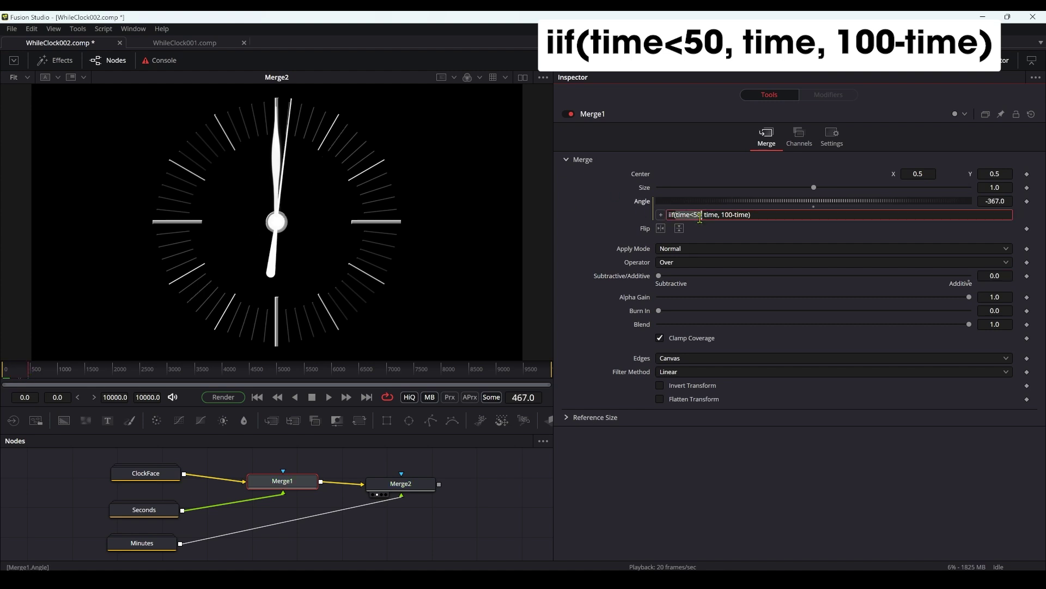
{"action": "left_click", "coordinate": [705, 214]}
{"action": "left_click_drag", "start_coordinate": [721, 215], "coordinate": [749, 215]}
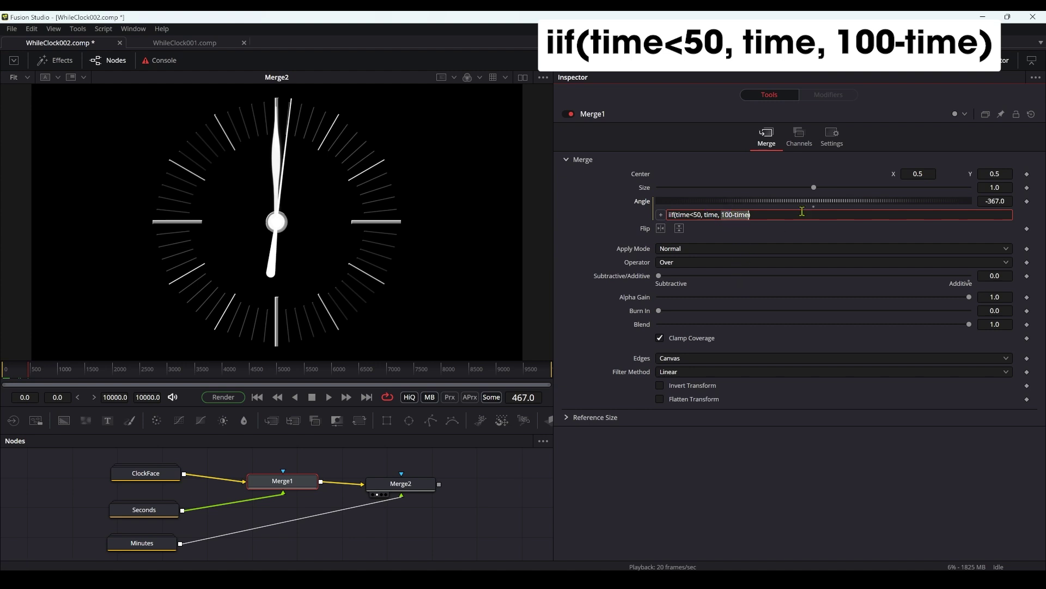
{"action": "left_click", "coordinate": [783, 215]}
Remove the iif expression and start a new one: : if time <50 then return time else return 100-time; end
{"action": "key", "text": "Return"}
{"action": "right_click", "coordinate": [790, 203]}
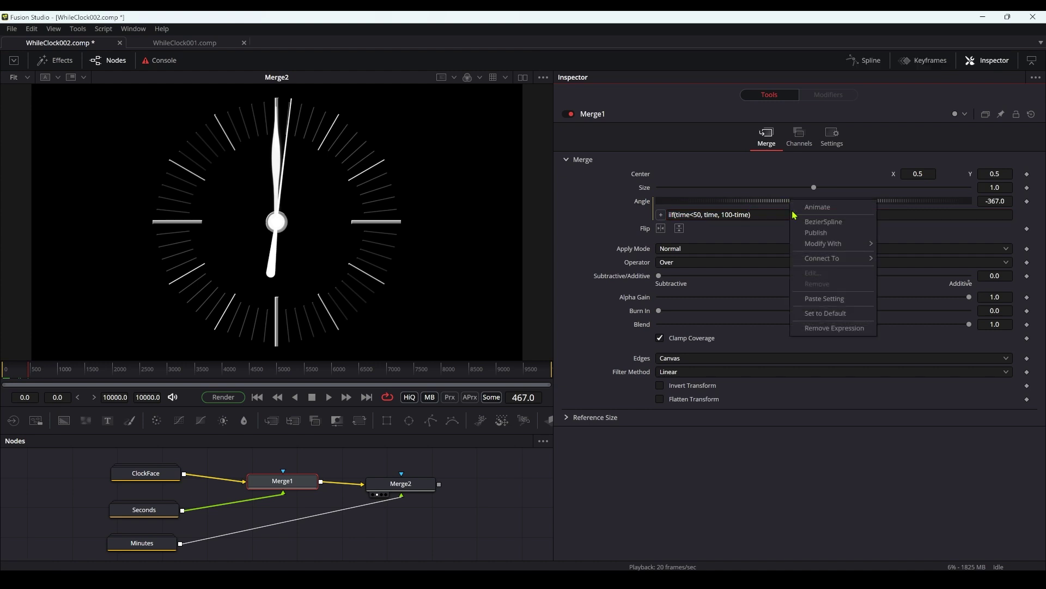
{"action": "left_click", "coordinate": [839, 330]}
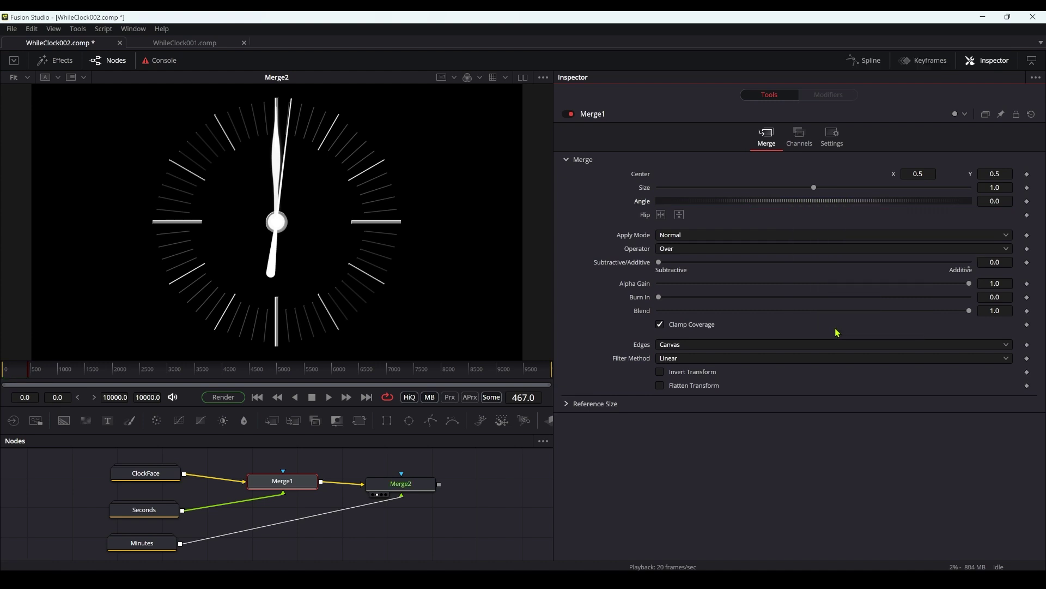
{"action": "right_click", "coordinate": [708, 203]}
{"action": "left_click", "coordinate": [737, 327]}
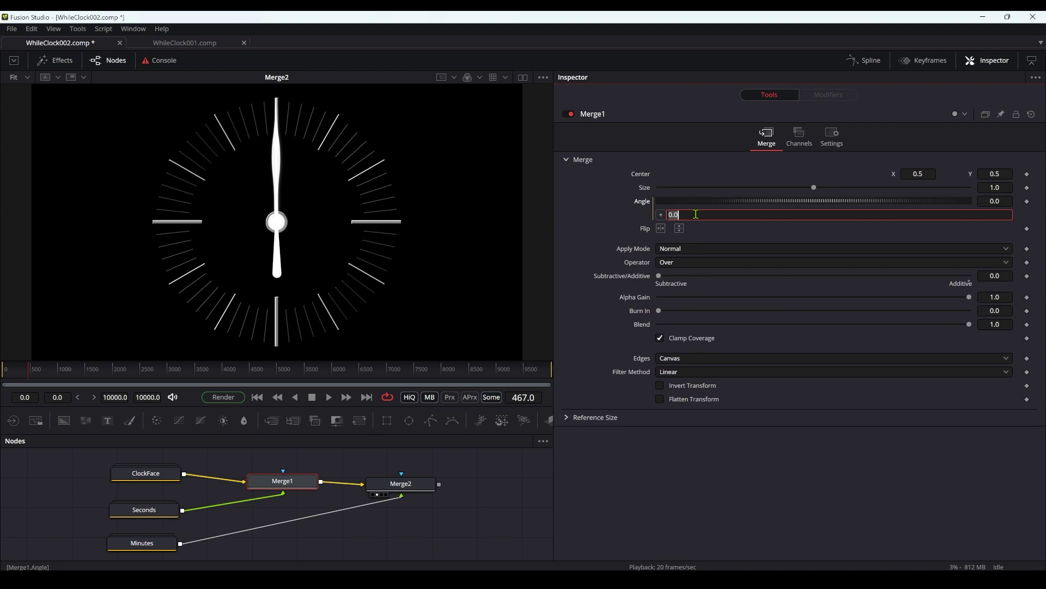
{"action": "type", "text": ": "}
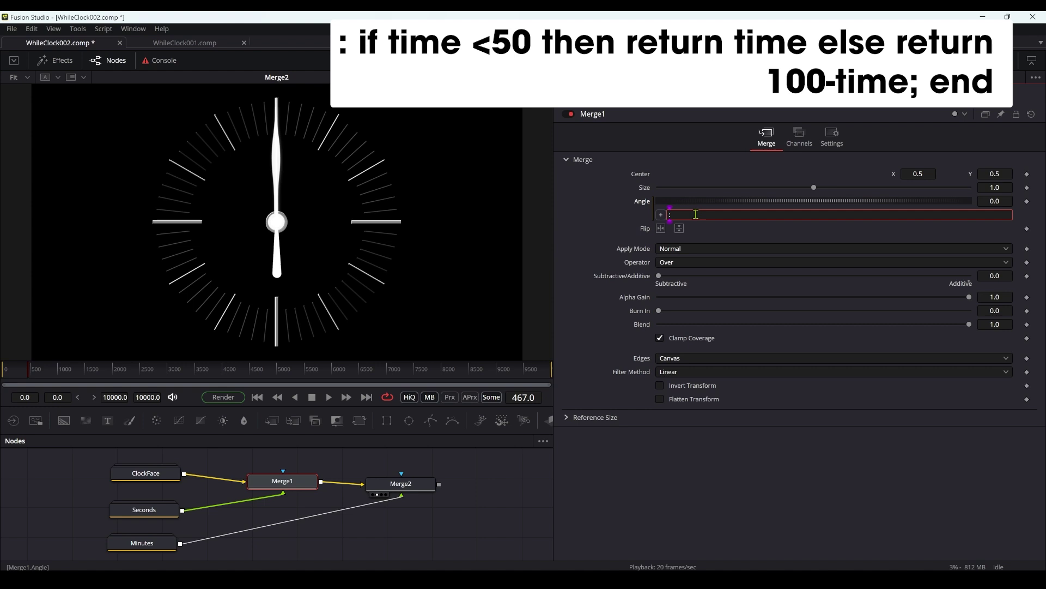
{"action": "type", "text": "if time <50 then return time else return 100-time; end"}
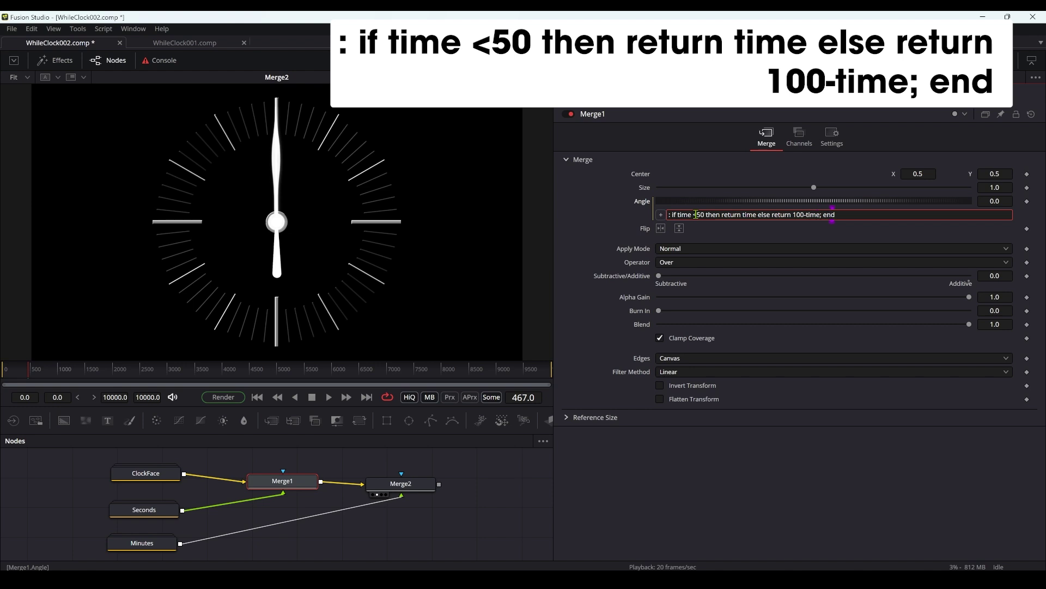
Commit the Lua if-then-else Angle and replay from the start, stopping at frame 107 (Angle -7)
{"action": "key", "text": "Tab"}
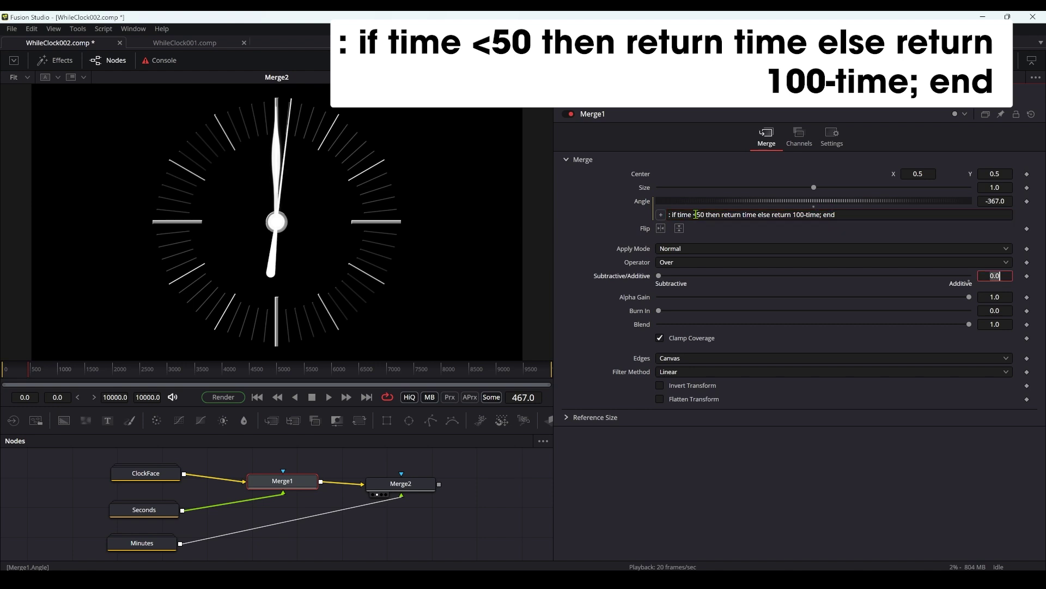
{"action": "left_click", "coordinate": [257, 397]}
{"action": "left_click", "coordinate": [328, 397]}
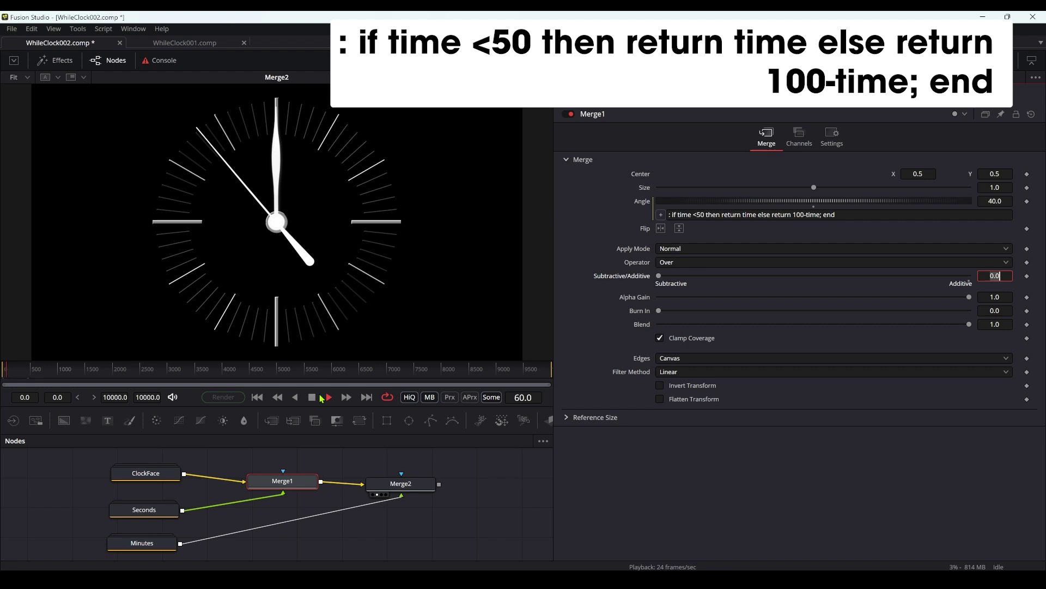
{"action": "left_click", "coordinate": [313, 398]}
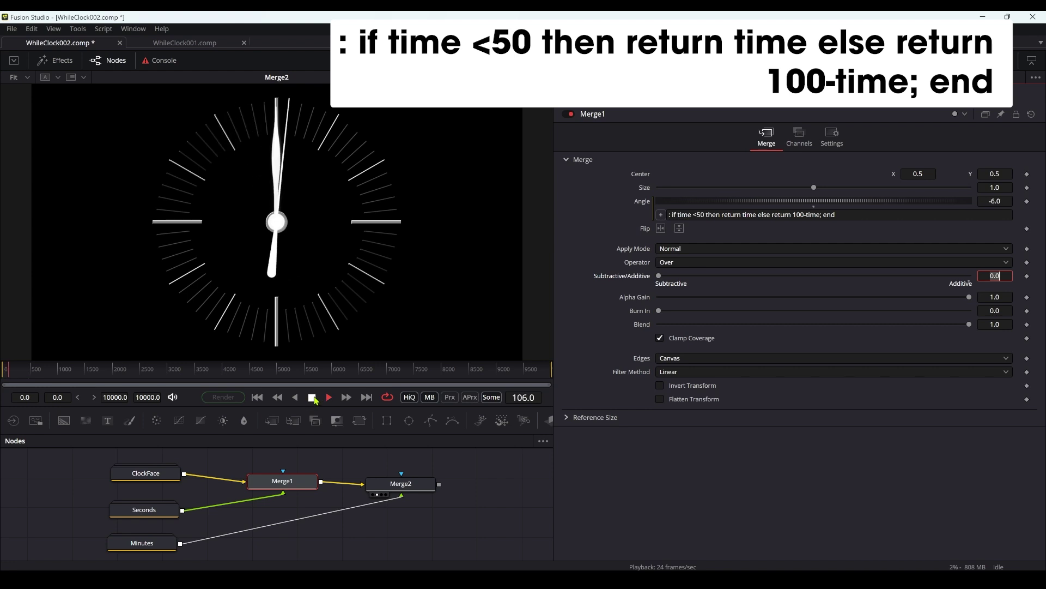
{"action": "left_click", "coordinate": [717, 216]}
{"action": "key", "text": "ctrl+a"}
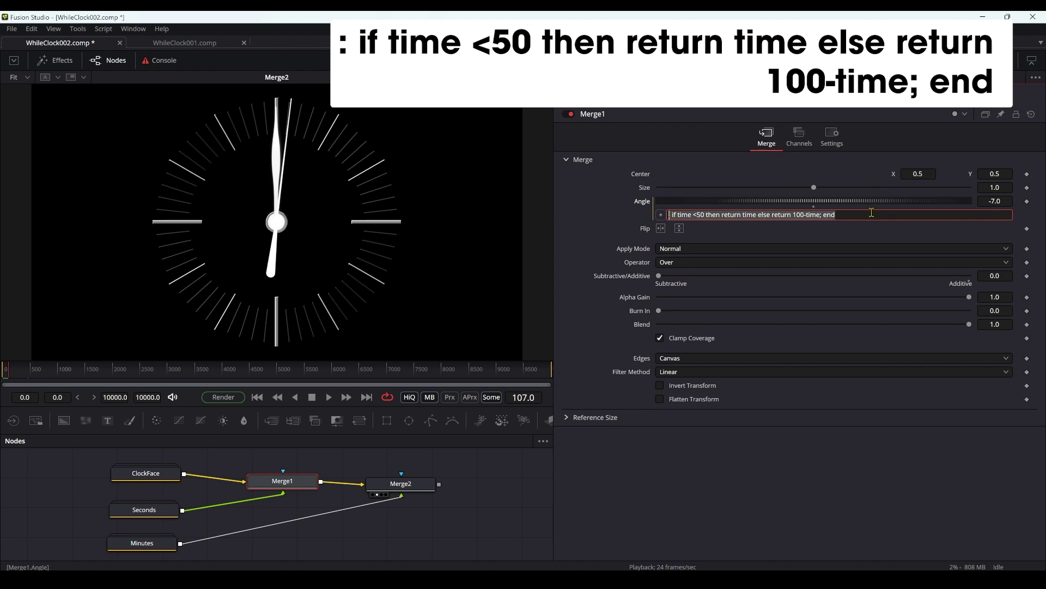
{"action": "left_click", "coordinate": [821, 202]}
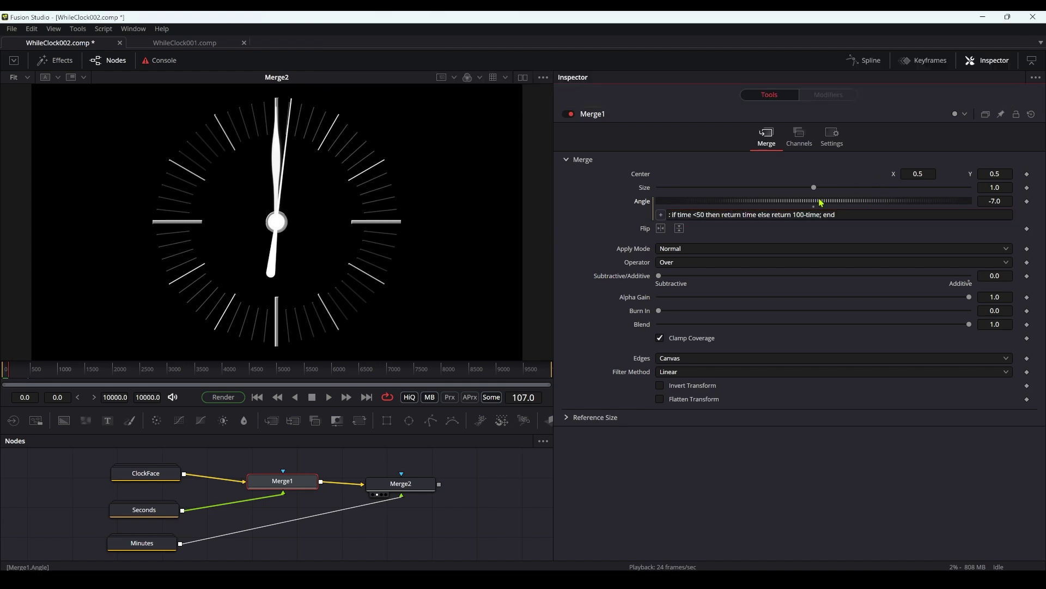
Remove the Lua if-then-else expression from Merge1's Angle and add a fresh expression
{"action": "right_click", "coordinate": [822, 203]}
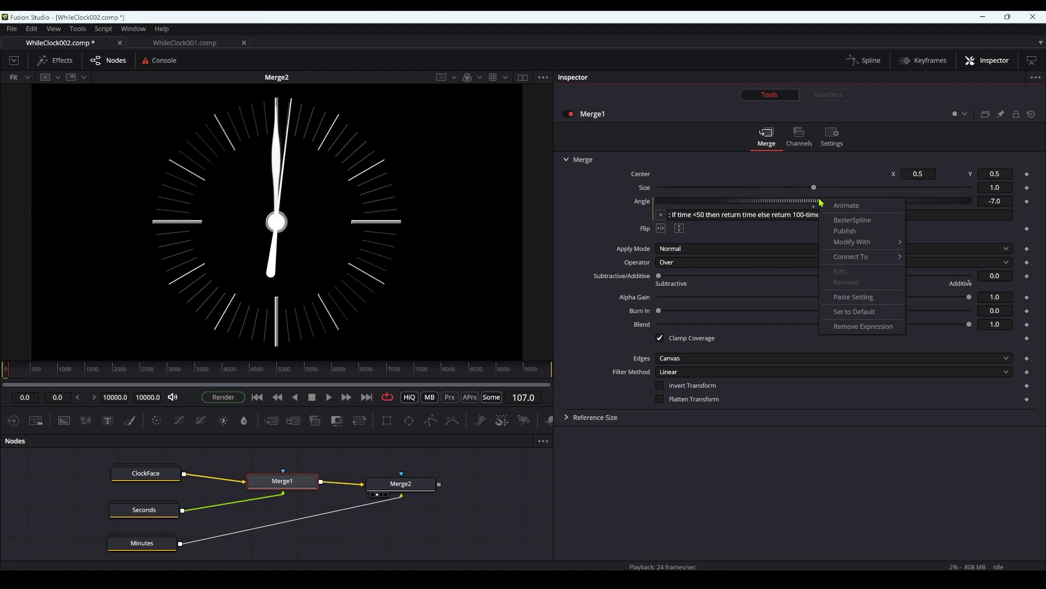
{"action": "left_click", "coordinate": [852, 326]}
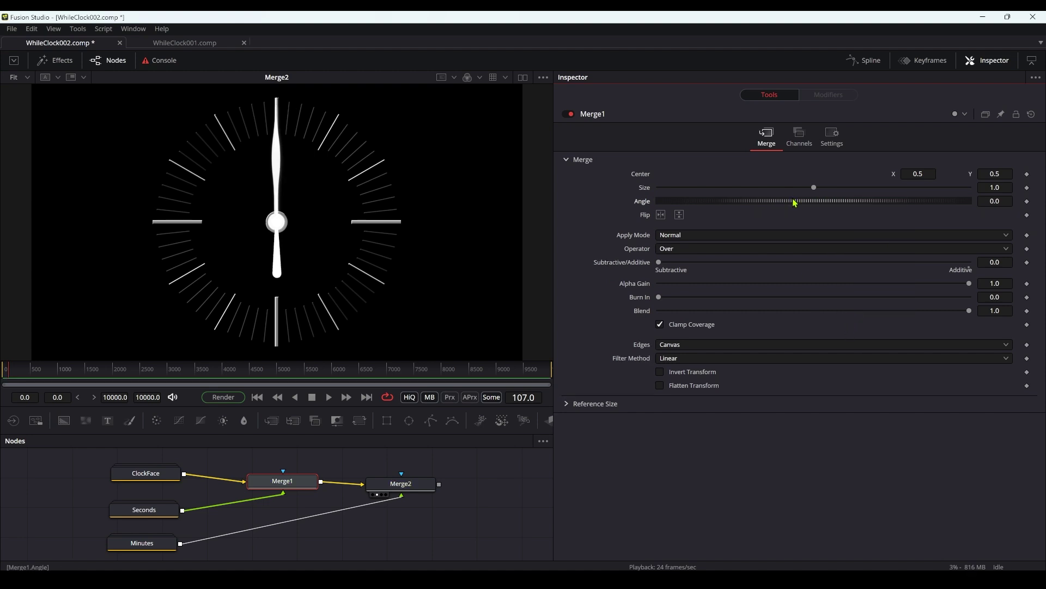
{"action": "right_click", "coordinate": [794, 202]}
{"action": "left_click", "coordinate": [839, 328]}
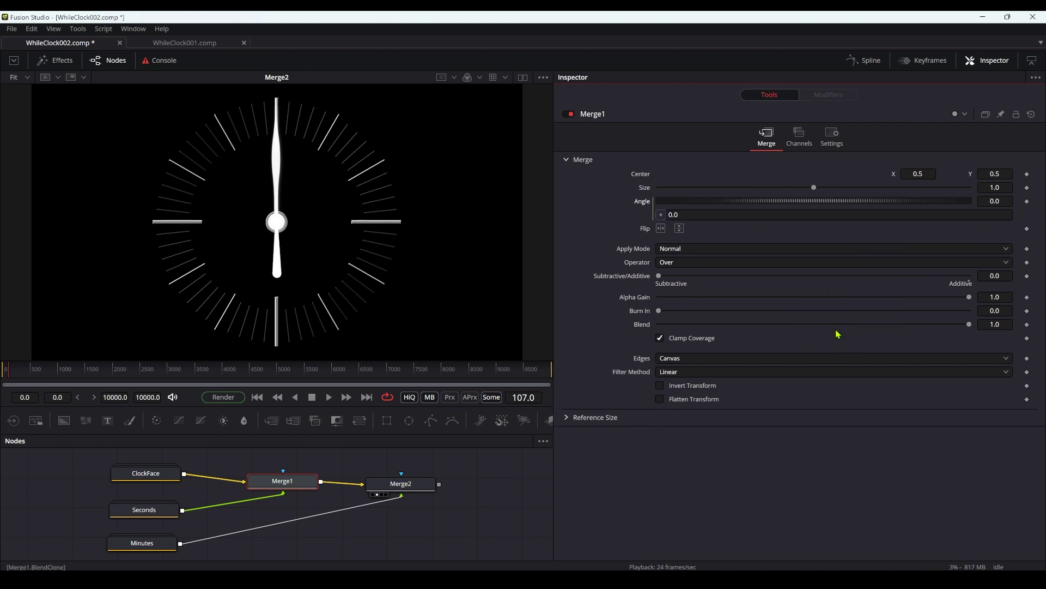
{"action": "left_click", "coordinate": [727, 218]}
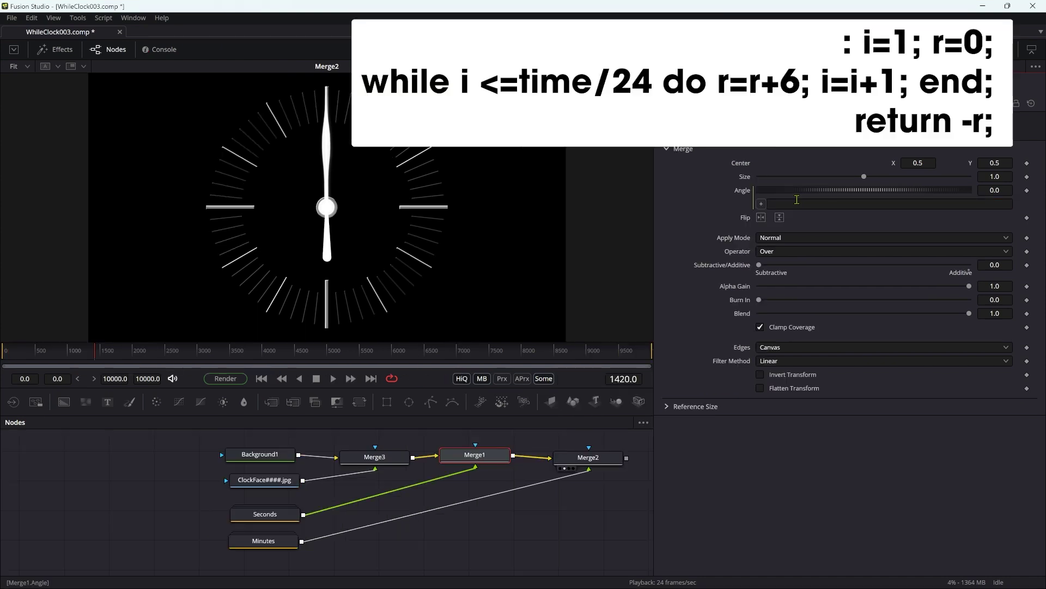
Enter and commit : i=1; r=0; while i <=time/24 do r=r+6; i=i+1; end; return -r;
{"action": "left_click", "coordinate": [796, 203]}
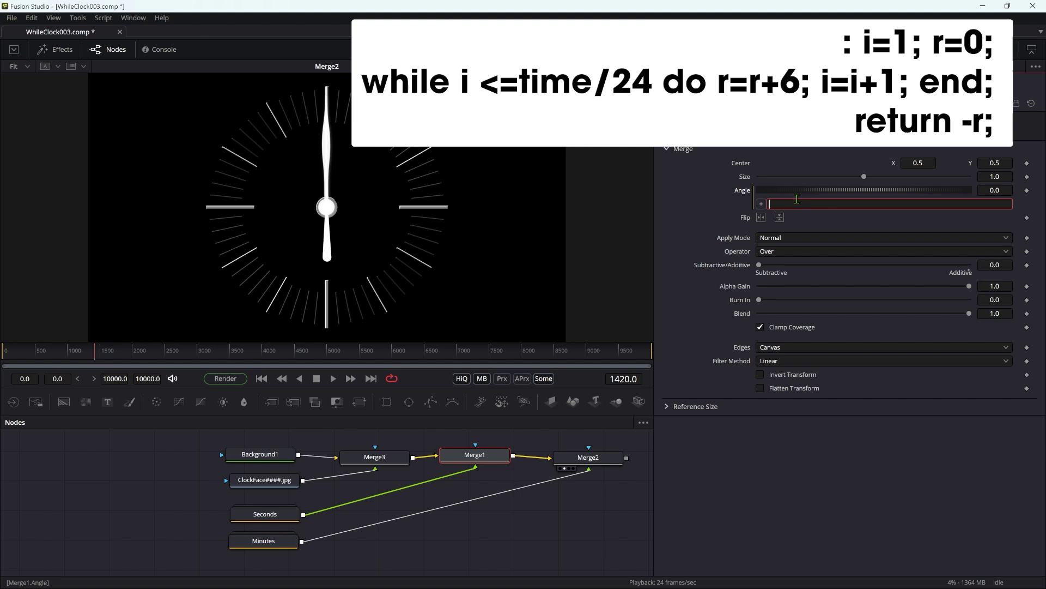
{"action": "type", "text": ":"}
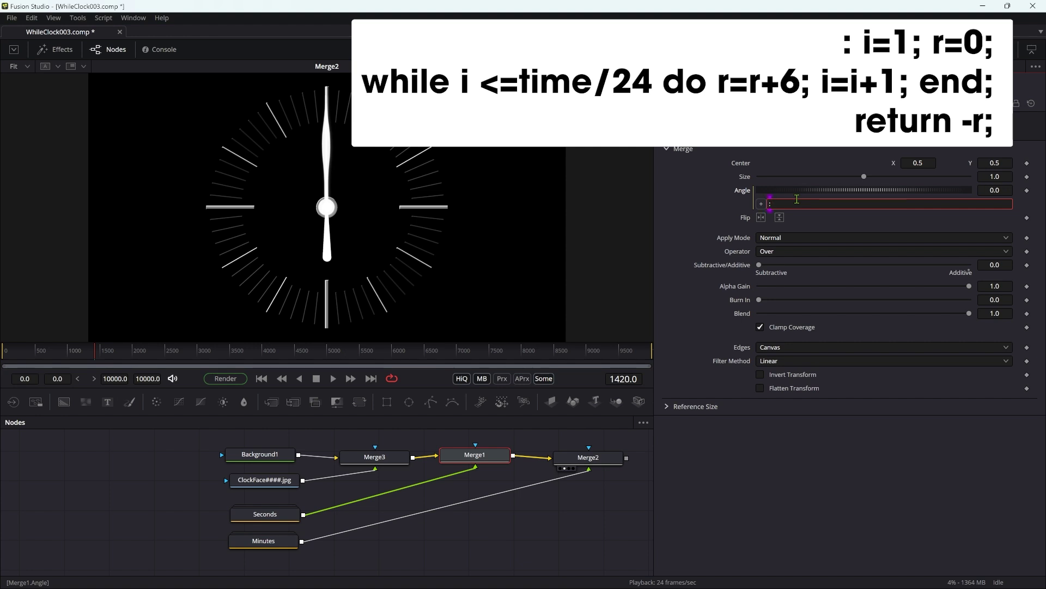
{"action": "type", "text": " i"}
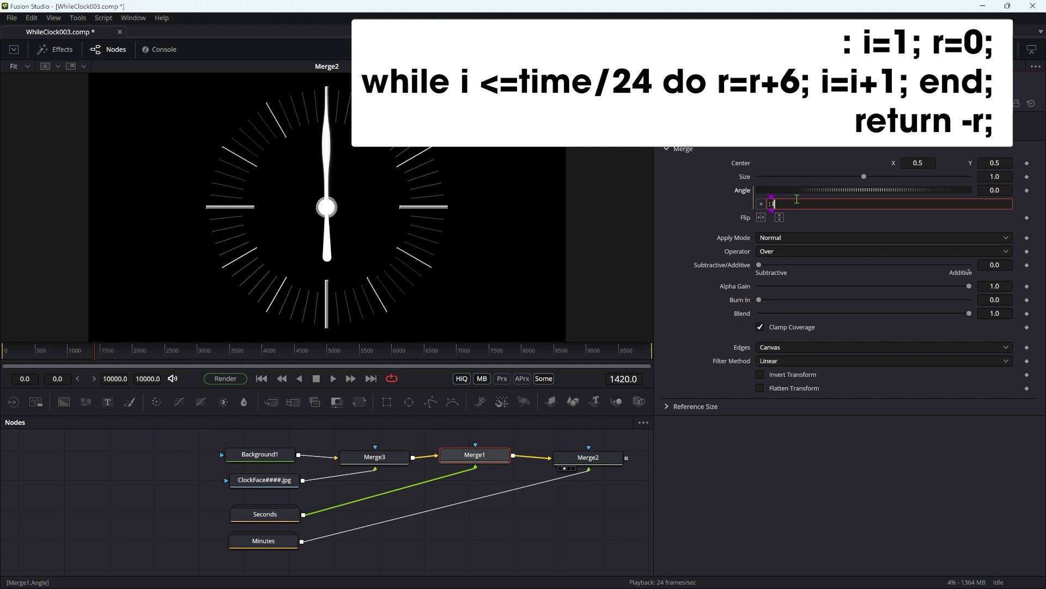
{"action": "type", "text": "="}
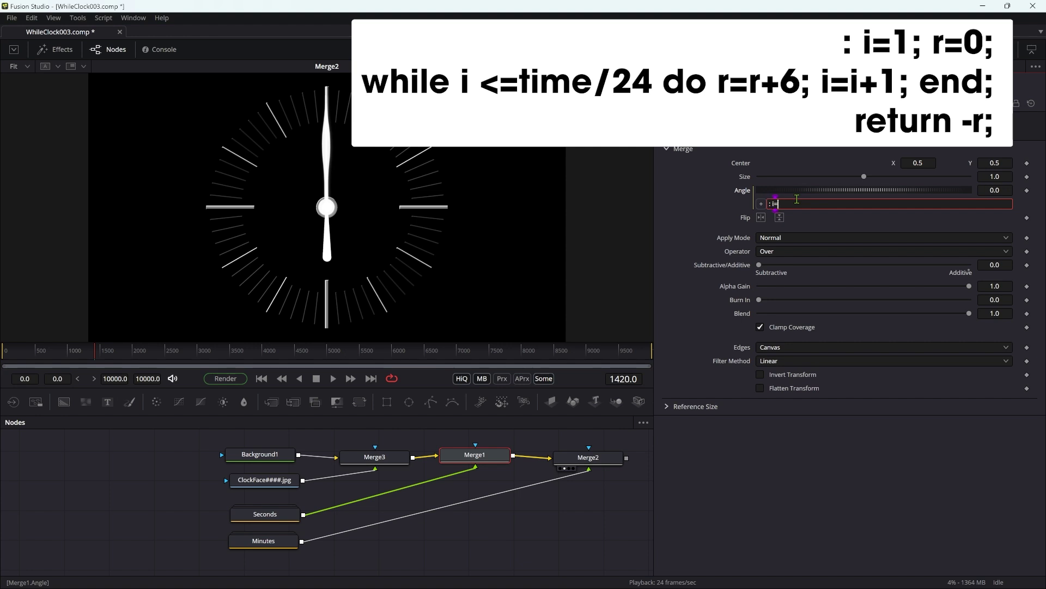
{"action": "type", "text": "1; "}
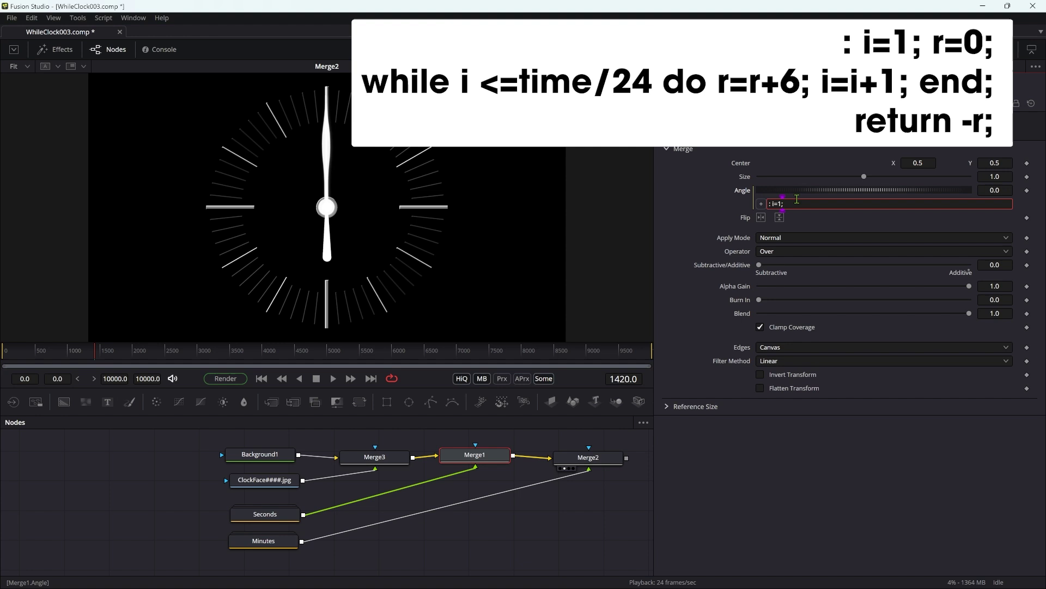
{"action": "type", "text": "r="}
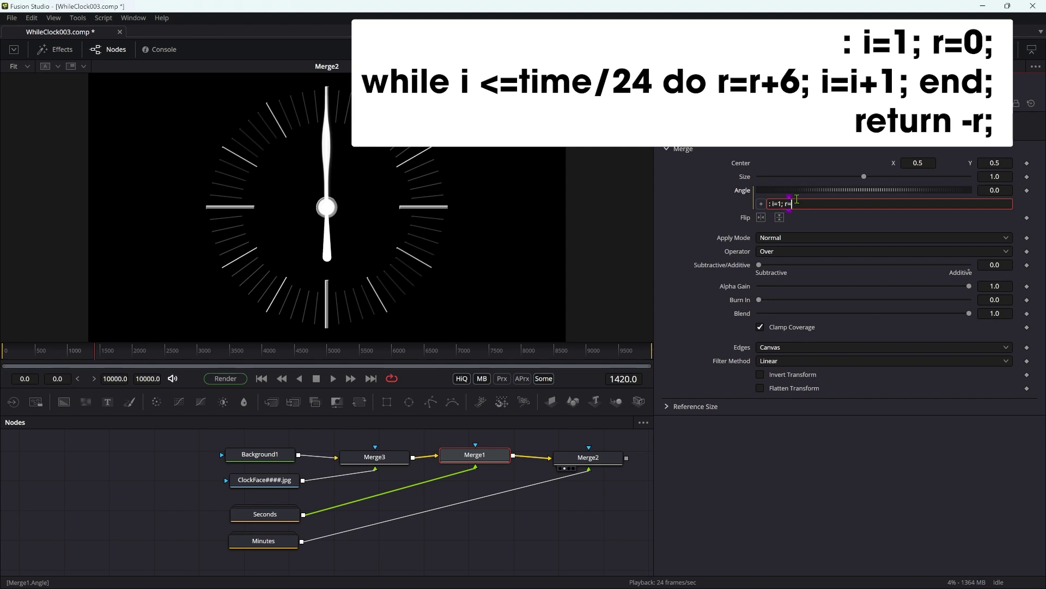
{"action": "type", "text": "0;"}
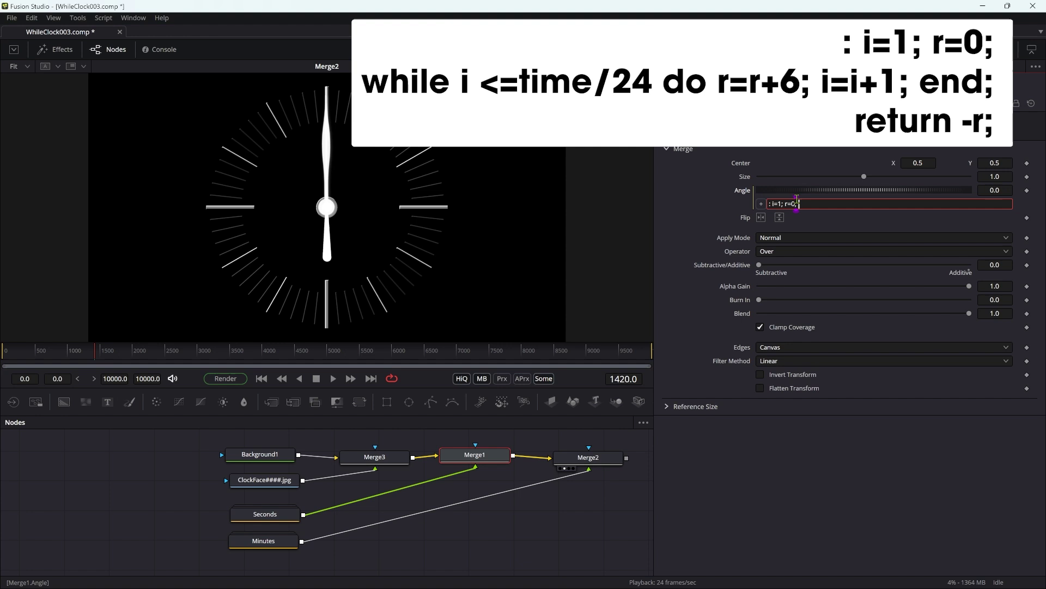
{"action": "type", "text": " while"}
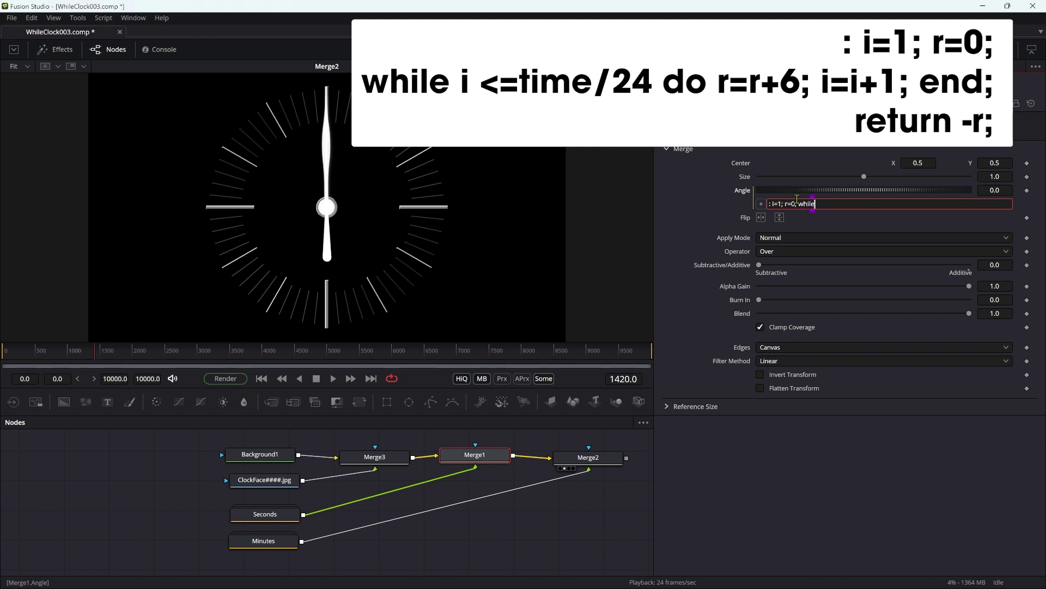
{"action": "type", "text": " i <"}
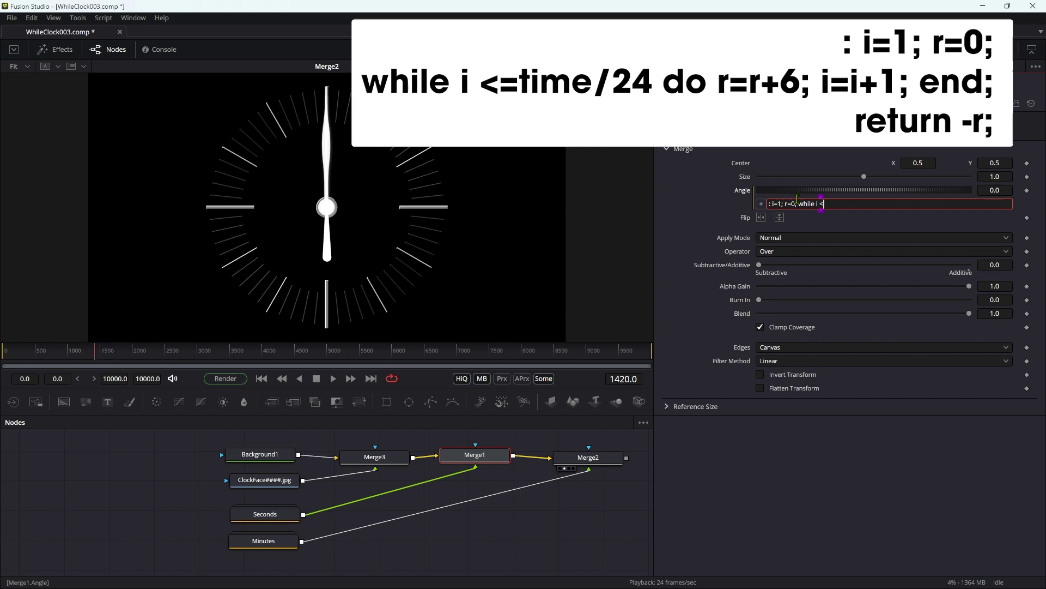
{"action": "type", "text": "="}
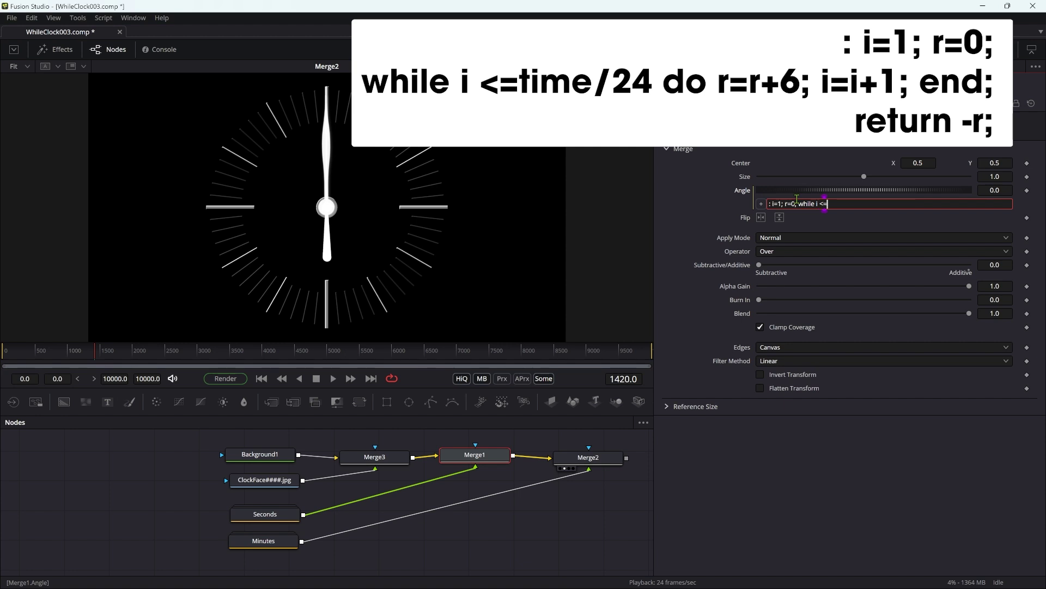
{"action": "type", "text": "time/24"}
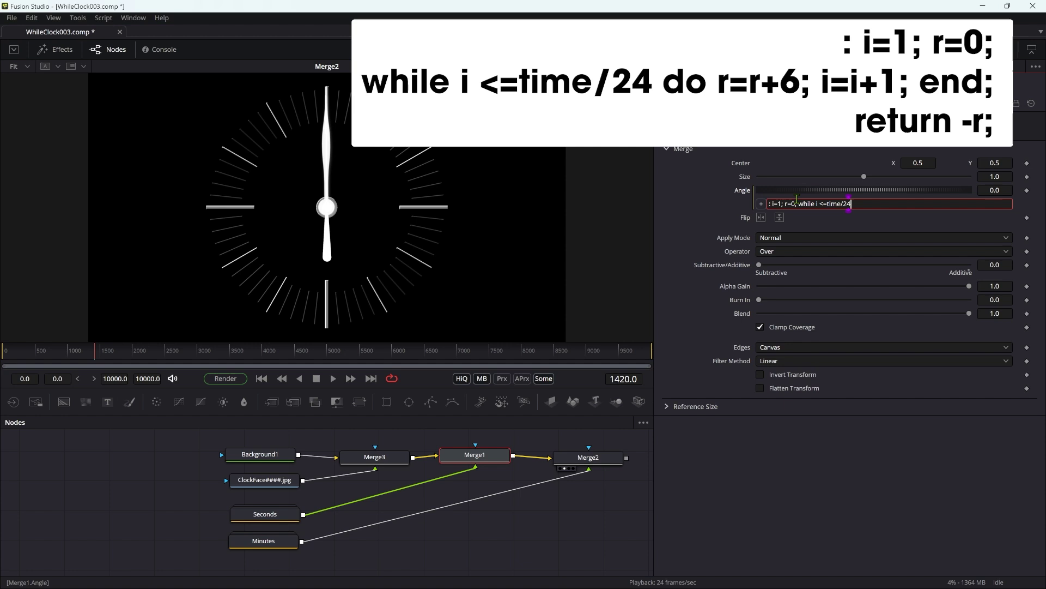
{"action": "type", "text": " do"}
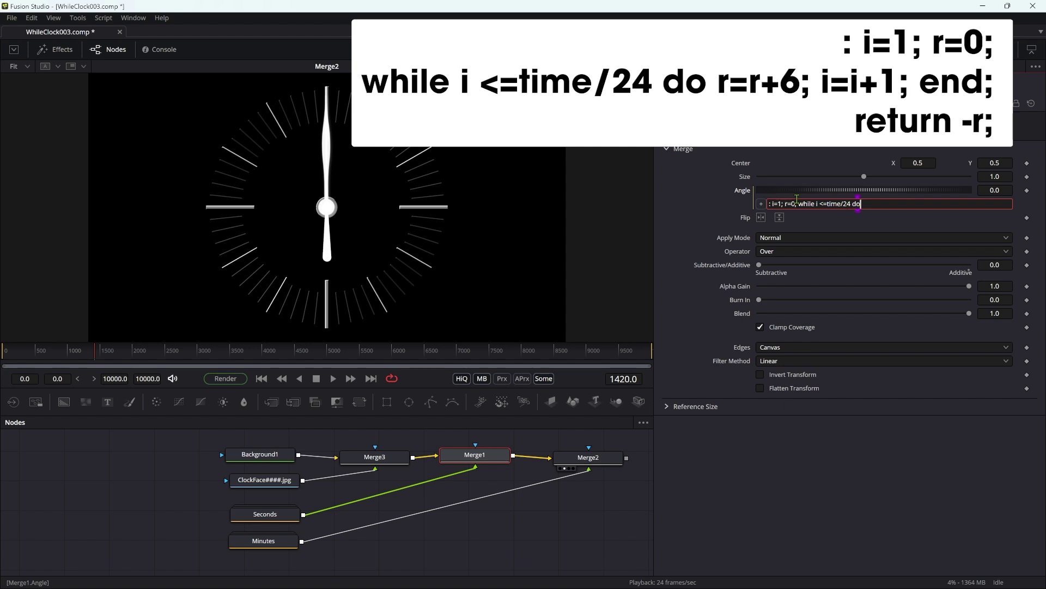
{"action": "type", "text": " r=r+6;"}
{"action": "type", "text": "i=i"}
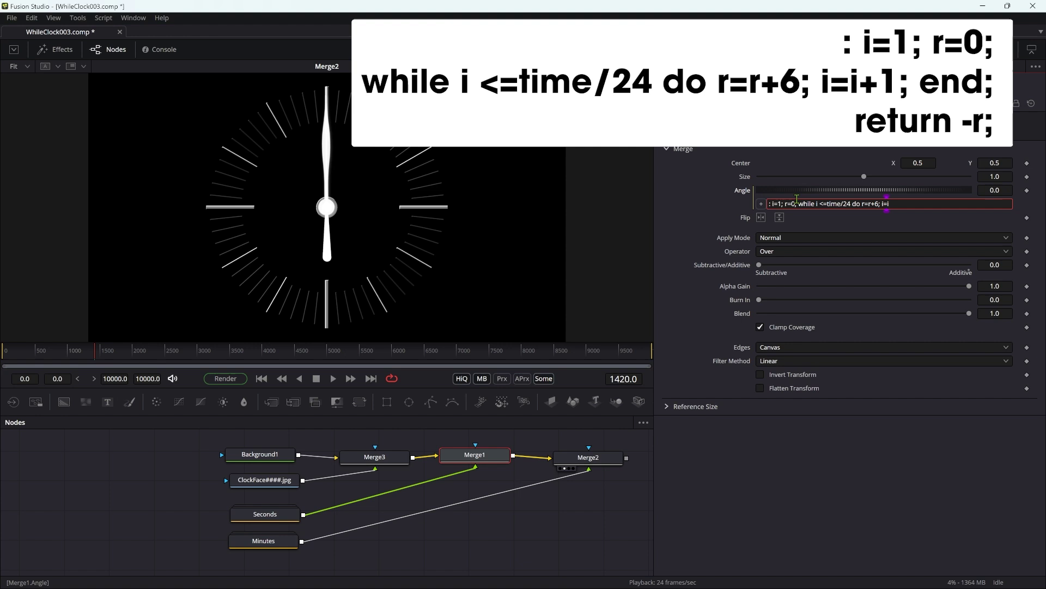
{"action": "type", "text": "+1; "}
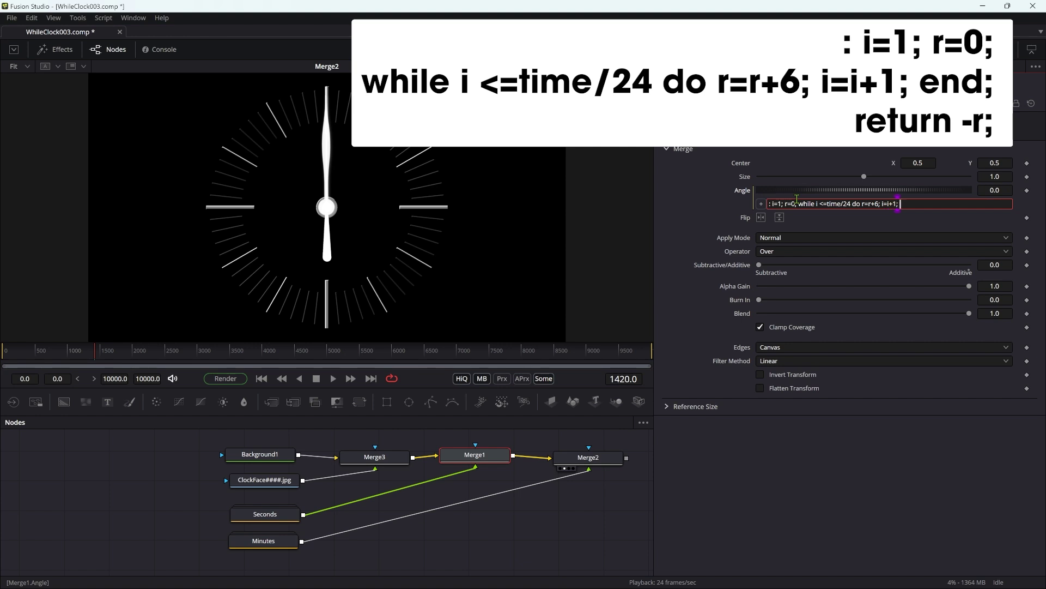
{"action": "type", "text": "end; return -"}
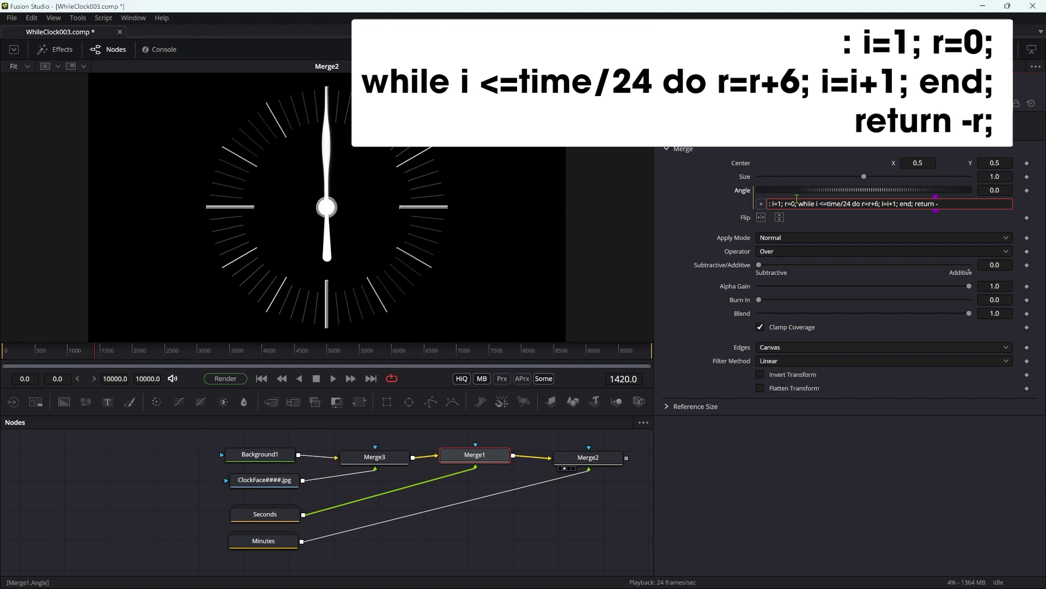
{"action": "type", "text": "r;"}
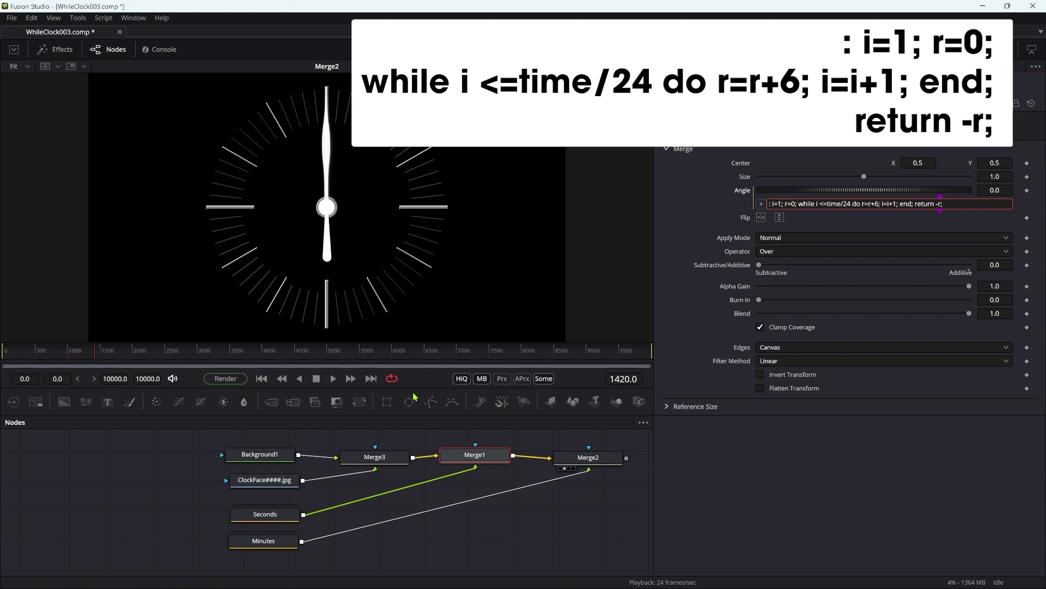
{"action": "key", "text": "Tab"}
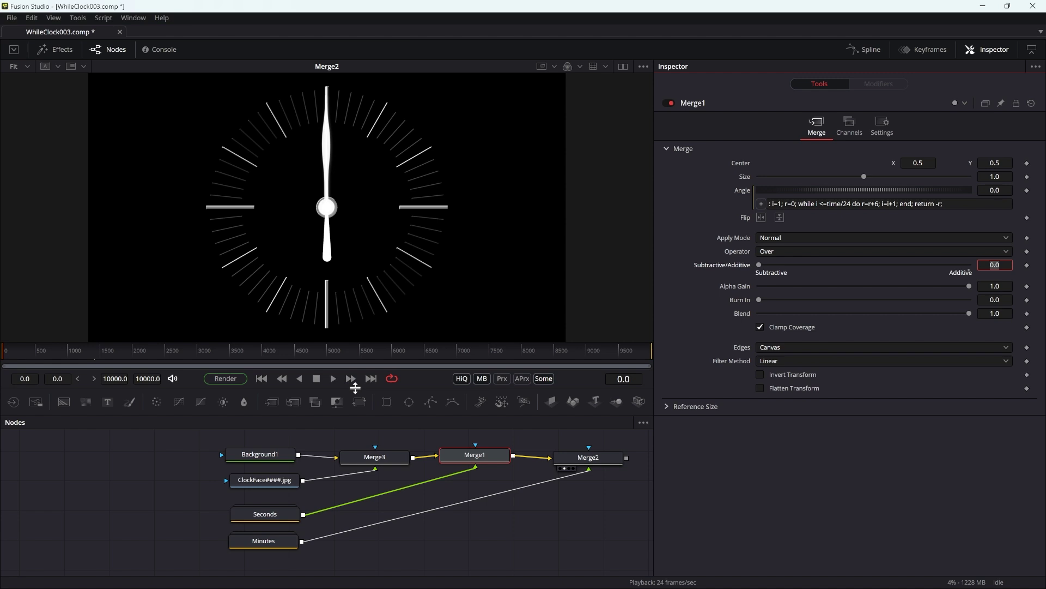
Play the comp, stop at frame 157 with Angle -36.0, and select Merge1's Angle expression
{"action": "left_click", "coordinate": [333, 379]}
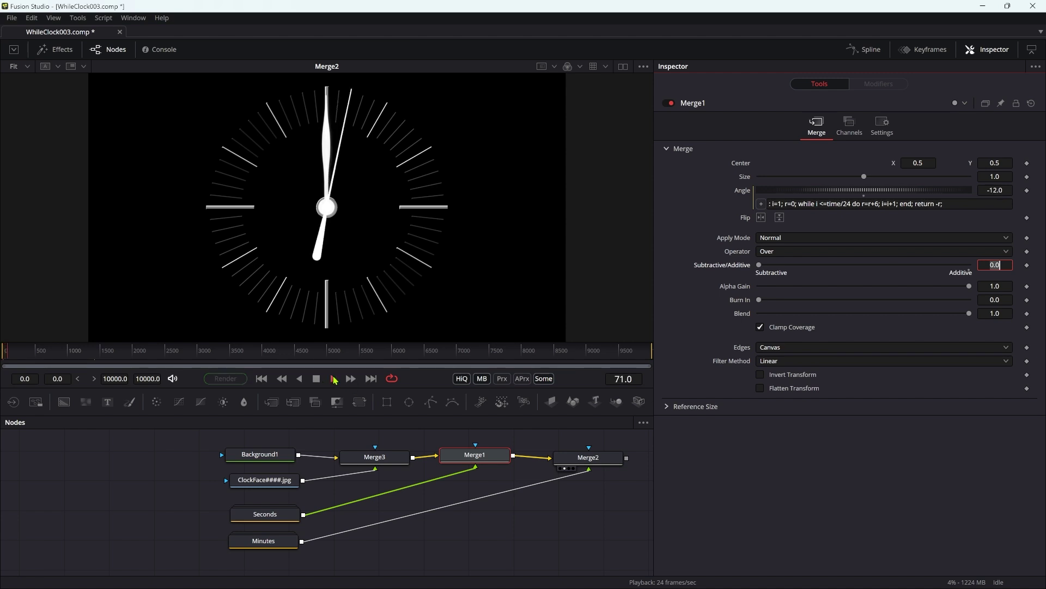
{"action": "left_click", "coordinate": [334, 378]}
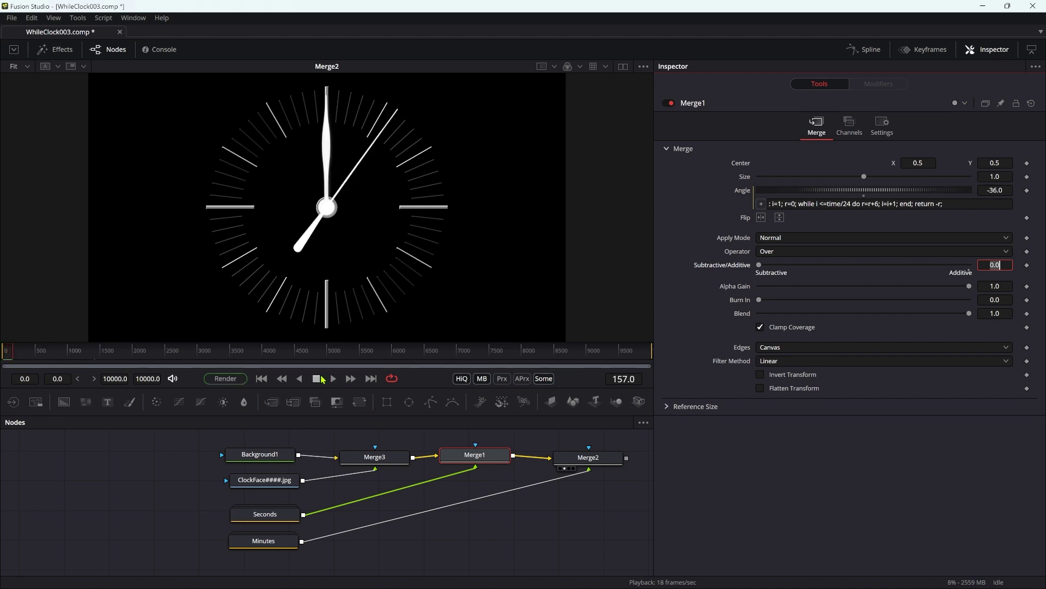
{"action": "left_click", "coordinate": [962, 200]}
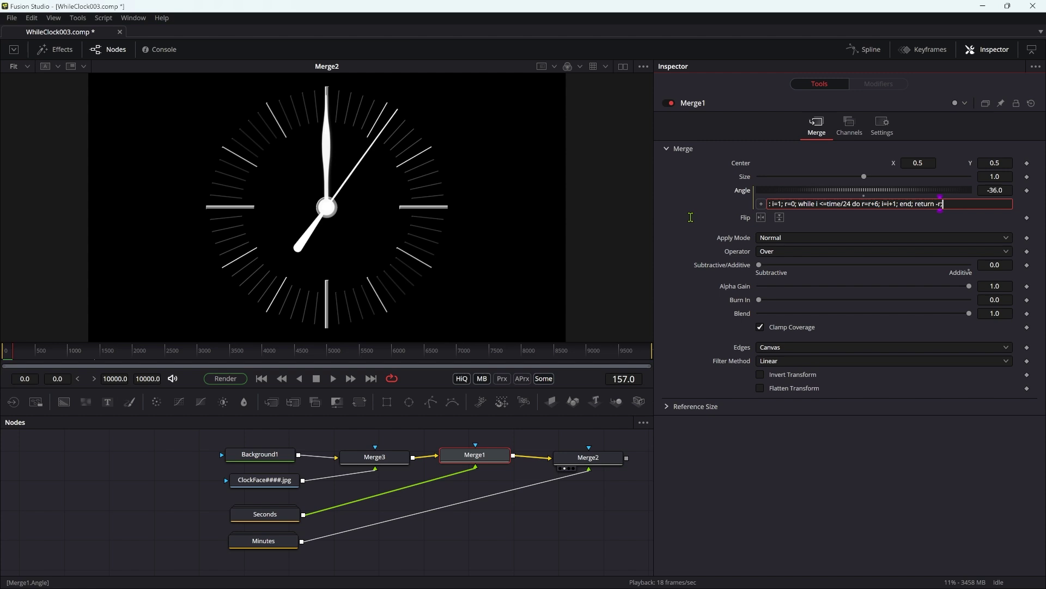
{"action": "key", "text": "ctrl+a"}
{"action": "key", "text": "ctrl+c"}
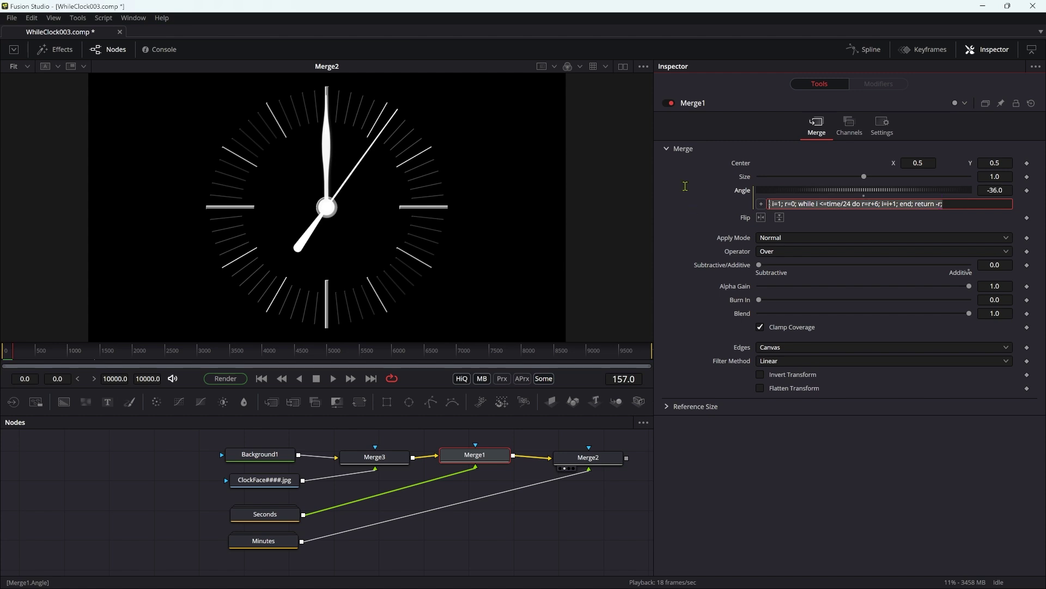
Paste the seconds while-loop expression into Merge2's Angle field
{"action": "left_click", "coordinate": [598, 460]}
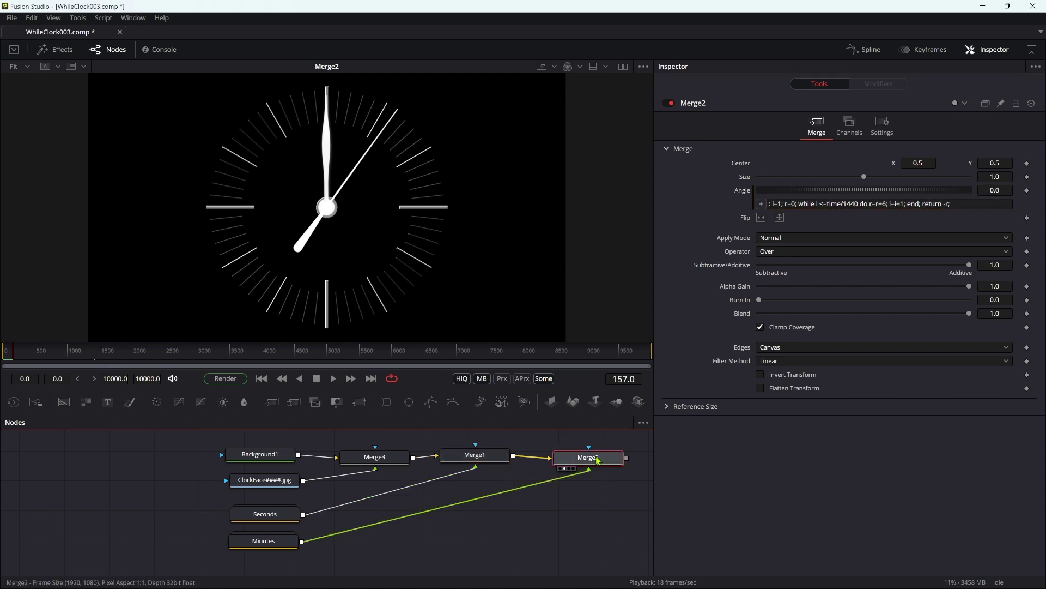
{"action": "key", "text": "ctrl+a"}
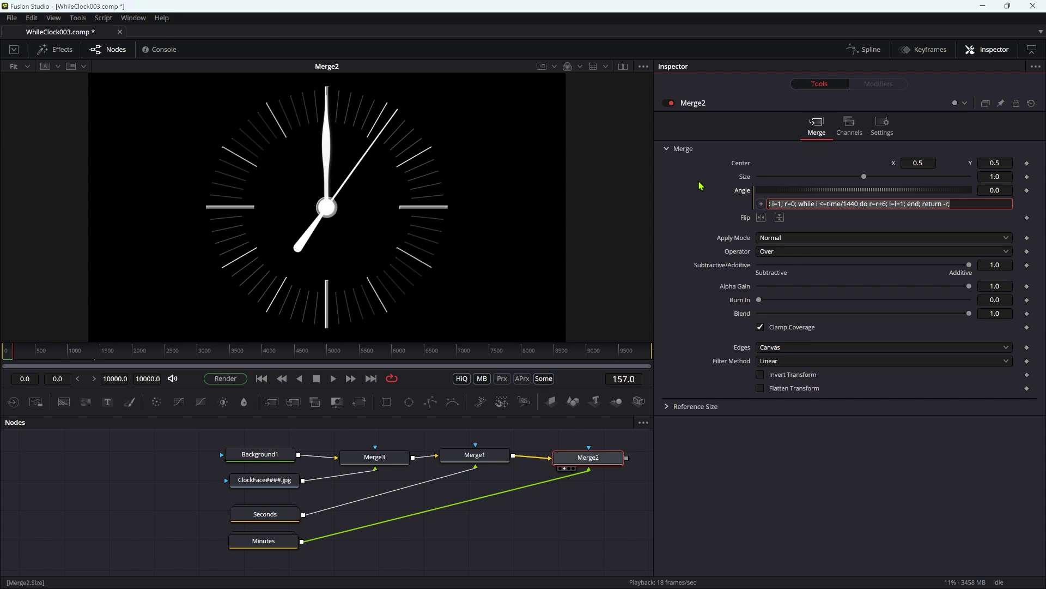
{"action": "key", "text": "ctrl+v"}
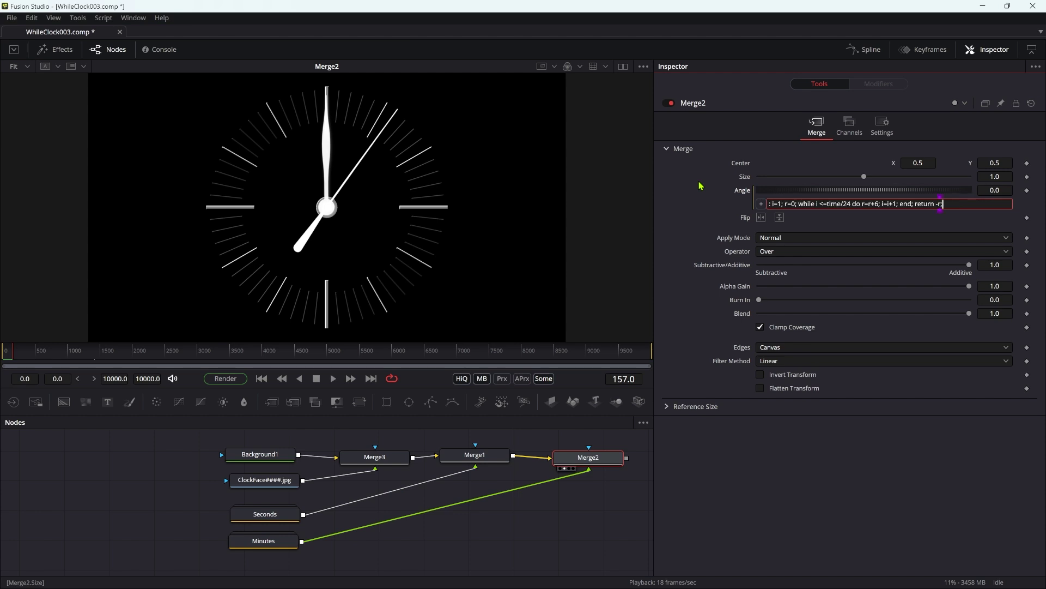
Change the divisor from time/24 to time/1440 and commit the minute-hand expression
{"action": "left_click", "coordinate": [848, 203]}
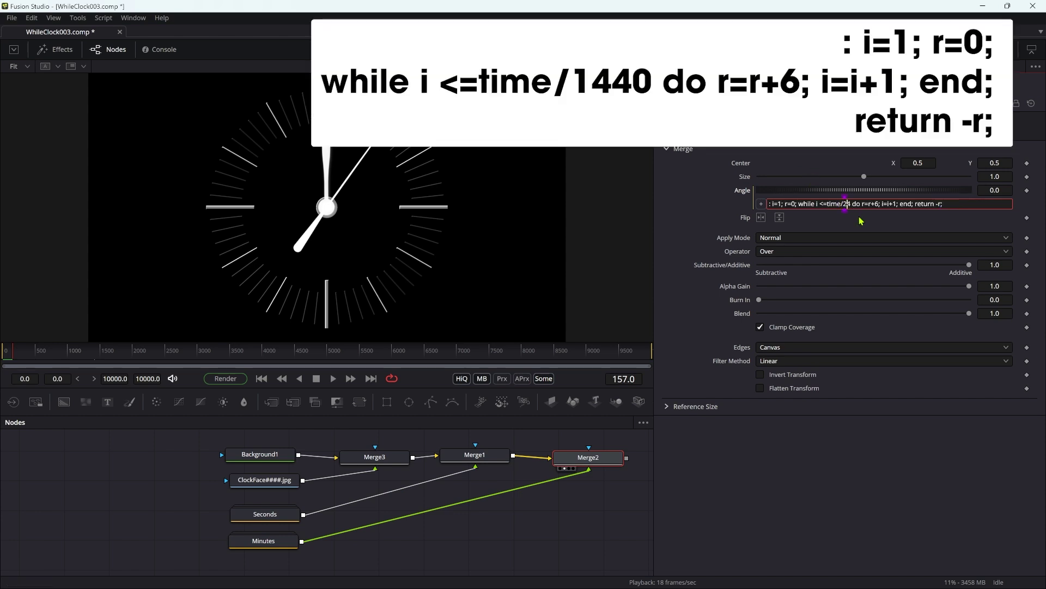
{"action": "key", "text": "Right"}
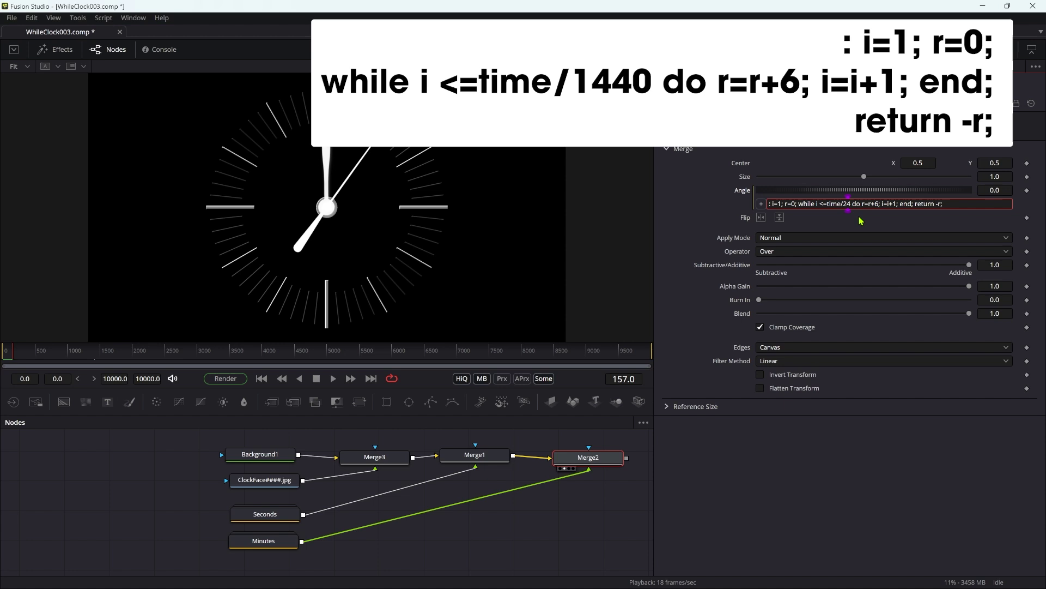
{"action": "key", "text": "BackSpace"}
{"action": "key", "text": "BackSpace"}
{"action": "type", "text": "1440"}
{"action": "key", "text": "Tab"}
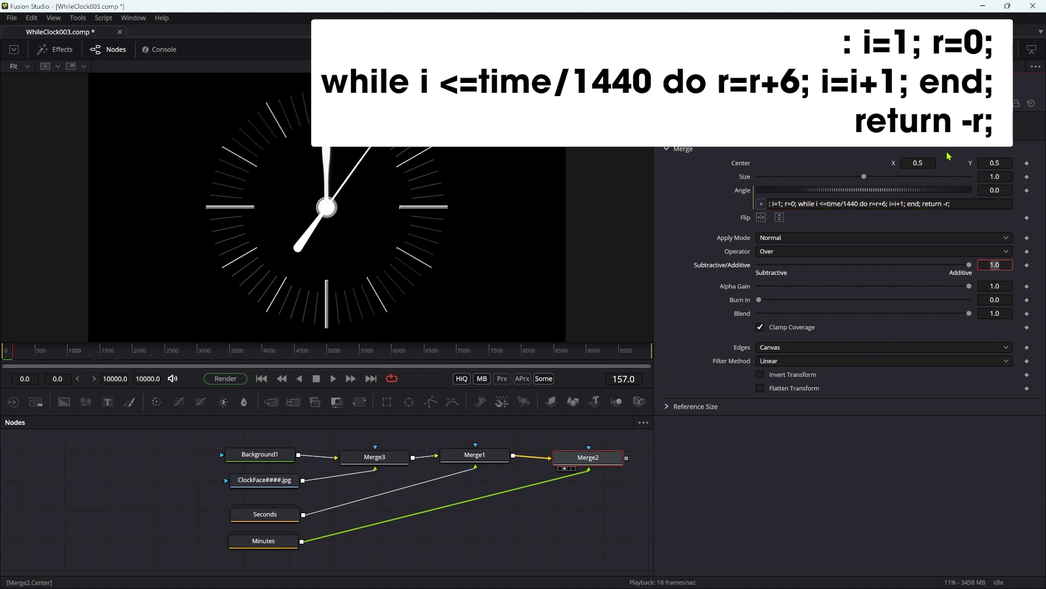